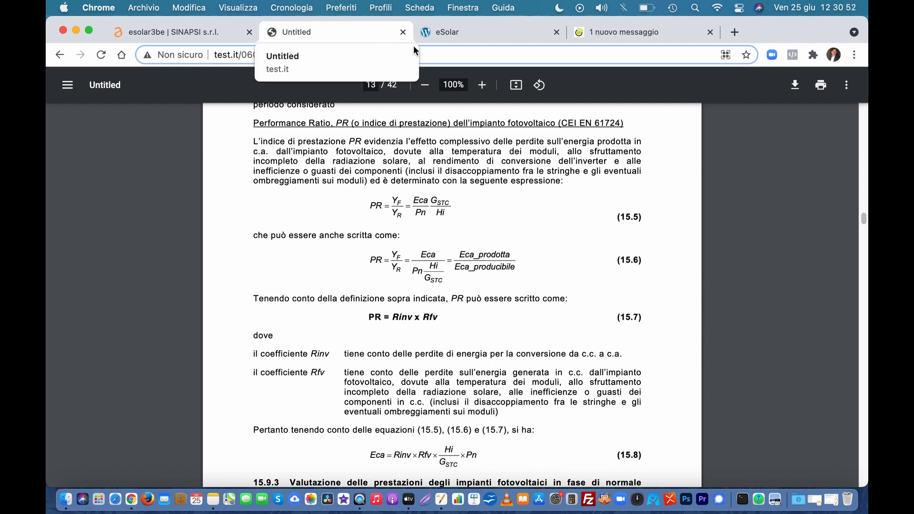
- View the esolar3b.e. instruction manual and the eSolar page illustrating large photovoltaic plants
{"action": "left_click", "coordinate": [446, 33]}
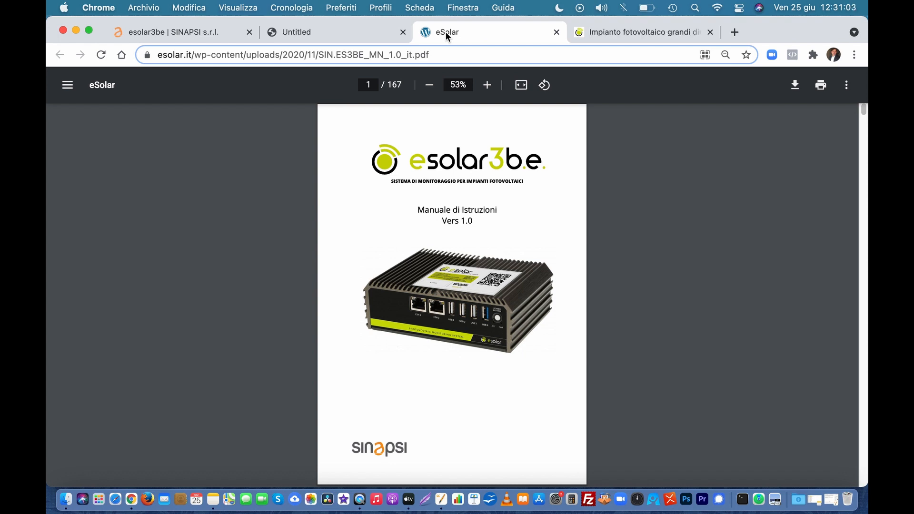
{"action": "left_click", "coordinate": [616, 30]}
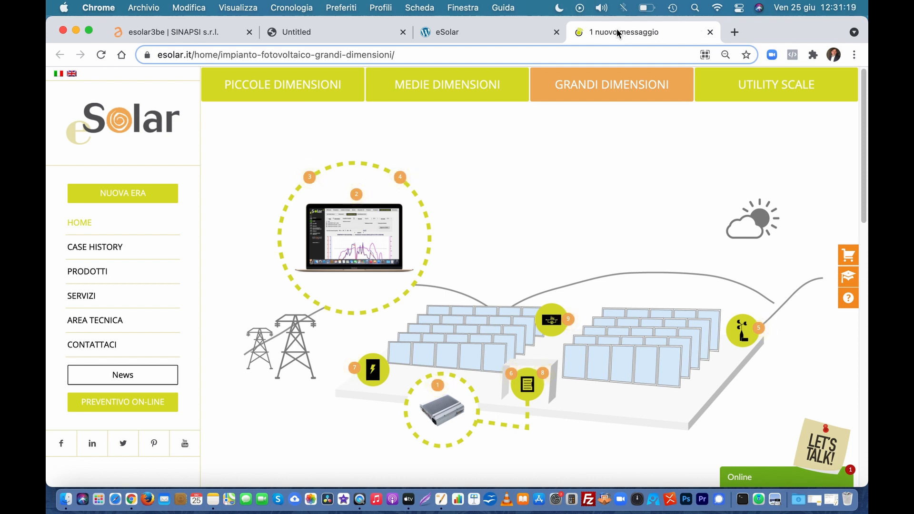
- Log in to the esolar3b.e. portal with the saved username and account password
{"action": "left_click", "coordinate": [198, 37]}
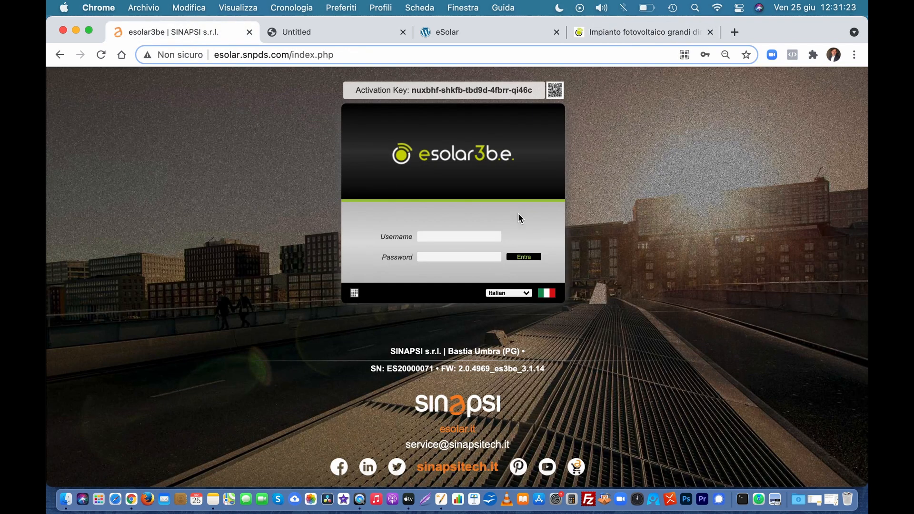
{"action": "left_click", "coordinate": [461, 233]}
{"action": "left_click", "coordinate": [470, 263]}
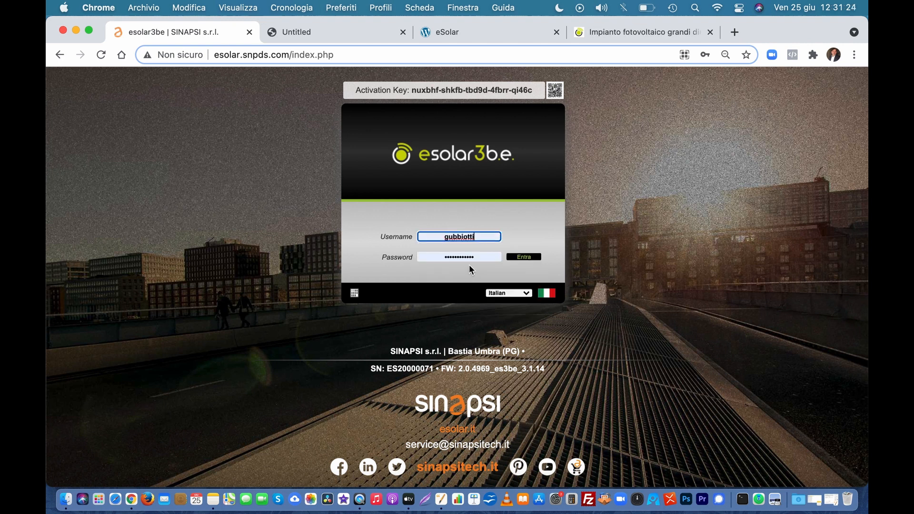
{"action": "left_click", "coordinate": [533, 257]}
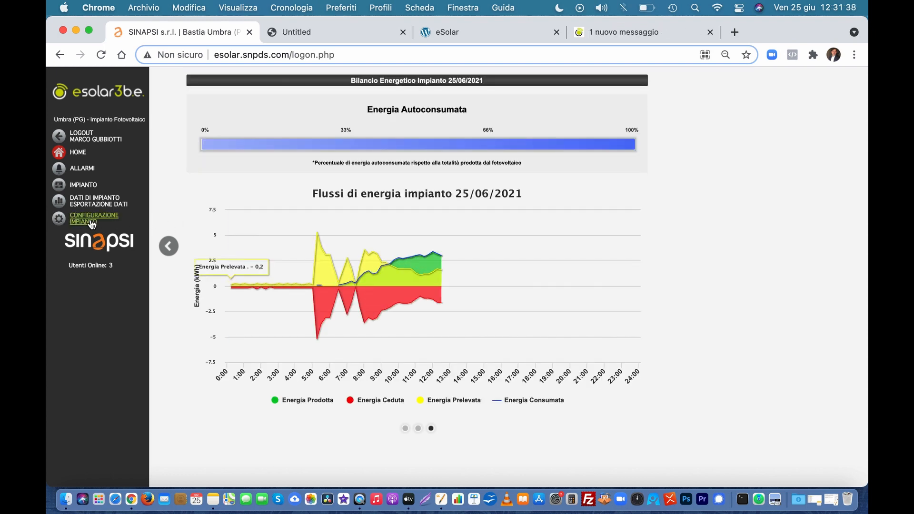
- Open the inverter group management from the plant's inverter configuration
{"action": "left_click", "coordinate": [92, 221]}
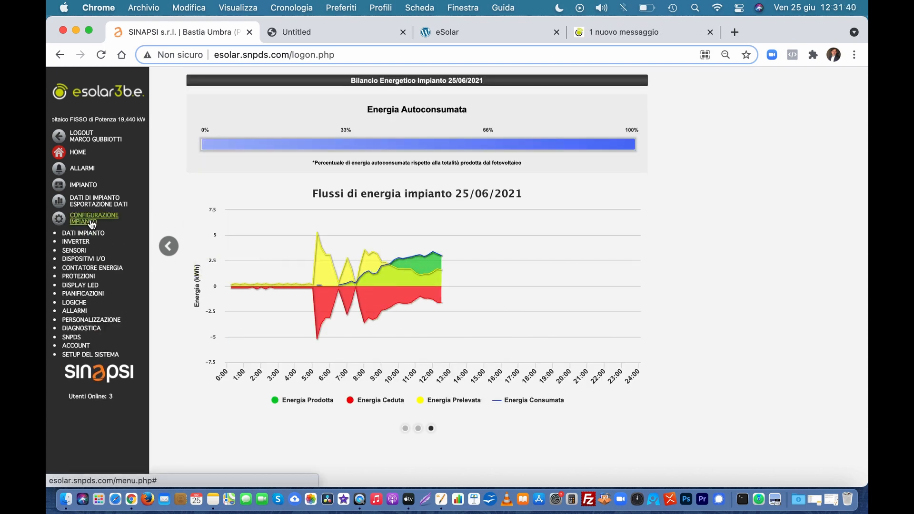
{"action": "left_click", "coordinate": [86, 242]}
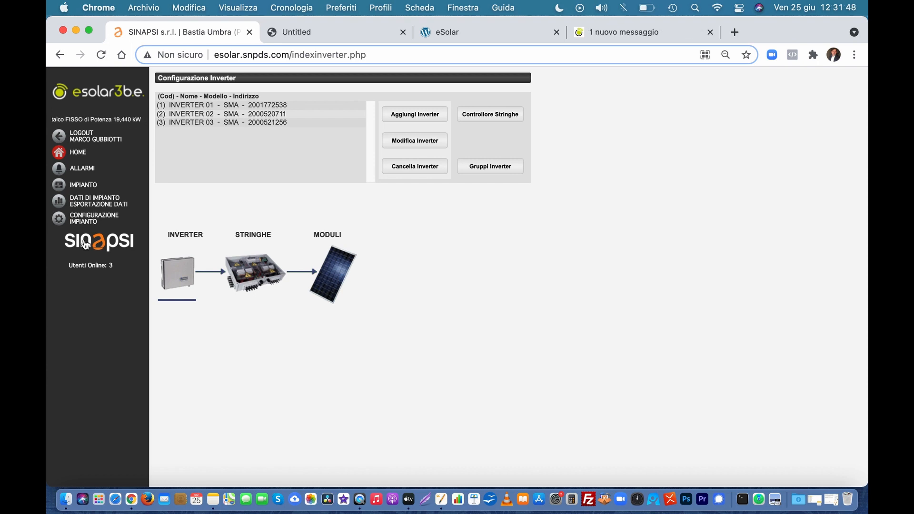
{"action": "left_click", "coordinate": [493, 167]}
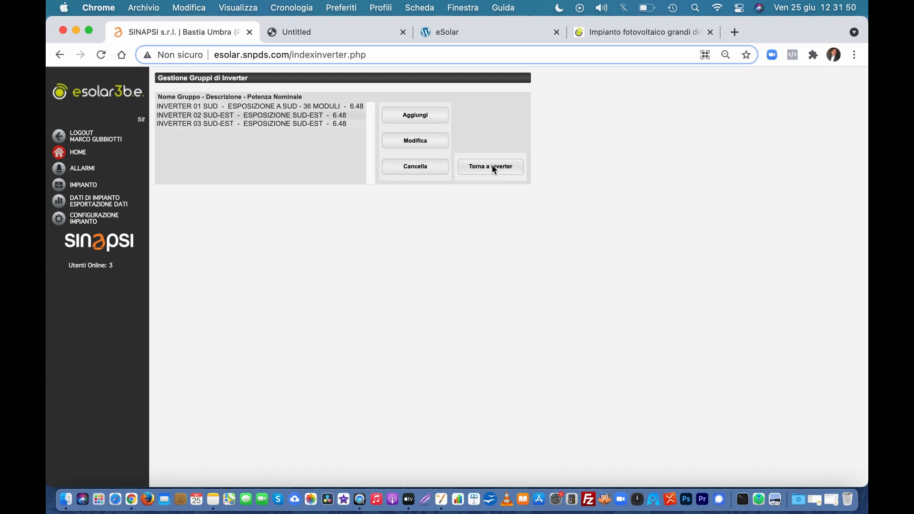
- Start a new inverter group named "Sezione test", leaving its nominal power and surface area blank
{"action": "left_click", "coordinate": [413, 117]}
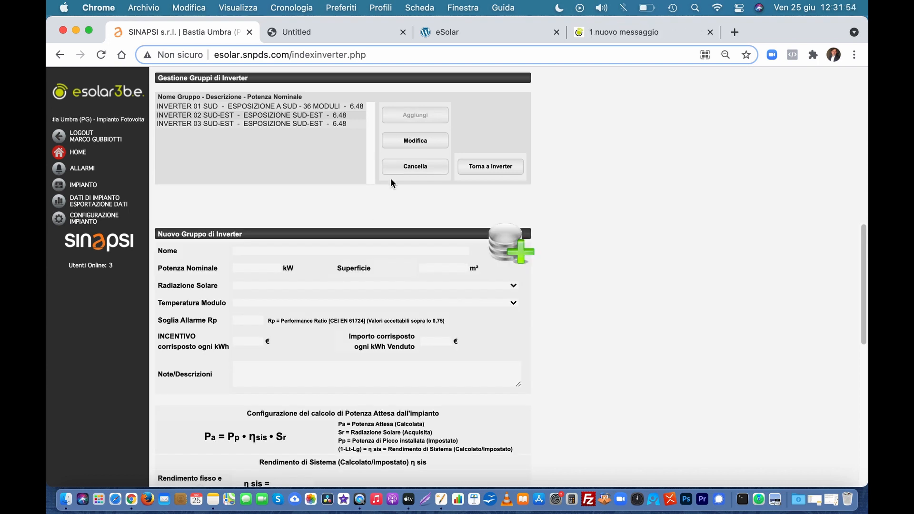
{"action": "left_click", "coordinate": [269, 248]}
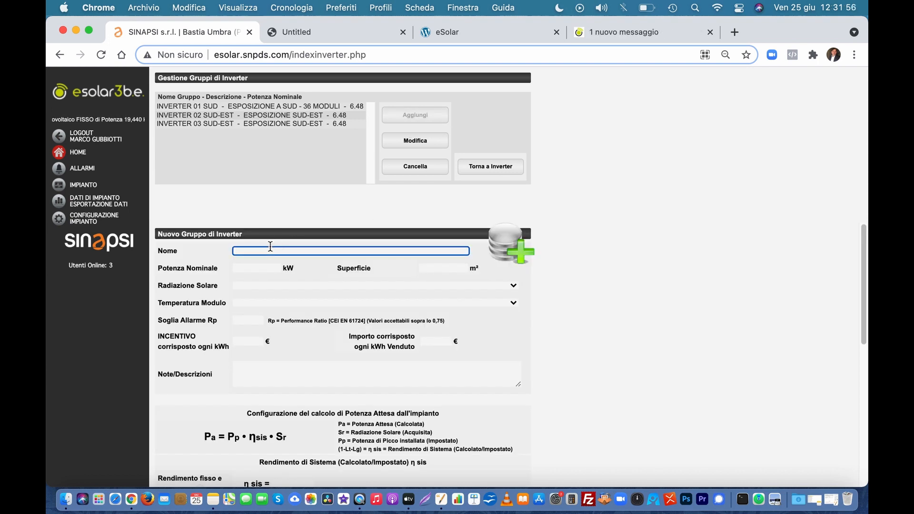
{"action": "type", "text": "Sezione test"}
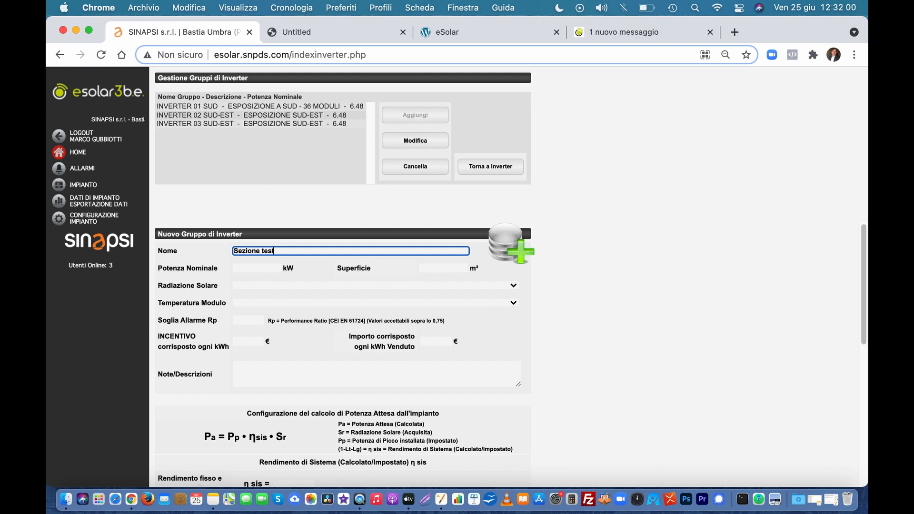
{"action": "left_click", "coordinate": [268, 268]}
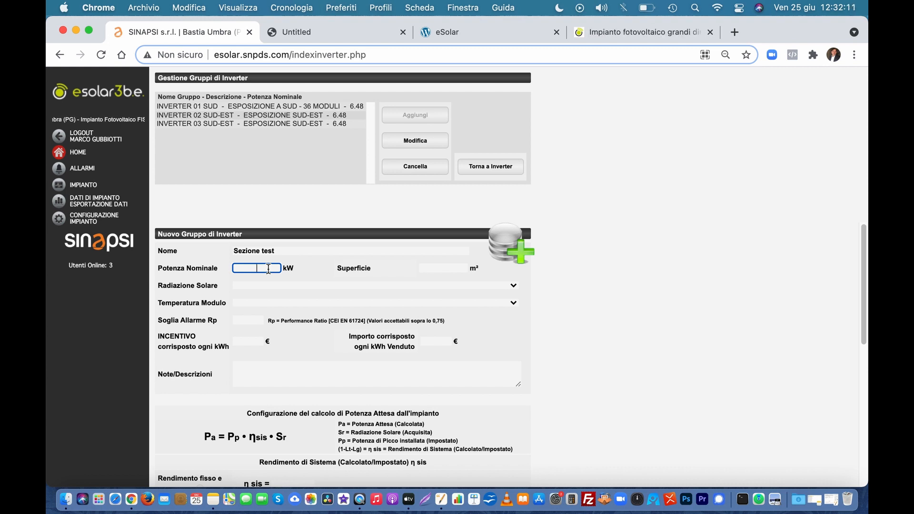
{"action": "left_click", "coordinate": [440, 264]}
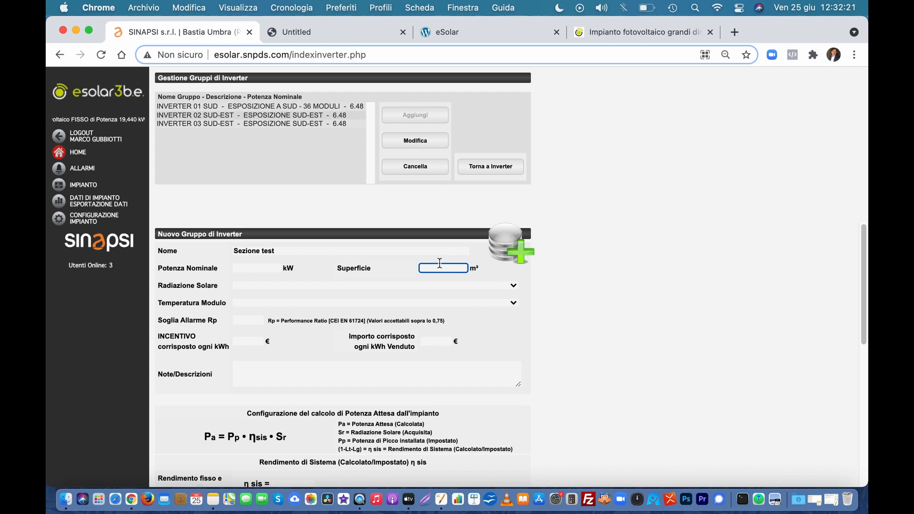
- Assign Radiazione Rif (*) as the new group's solar radiation source and Temperatura Modulo as its module temperature sensor
{"action": "left_click", "coordinate": [392, 285]}
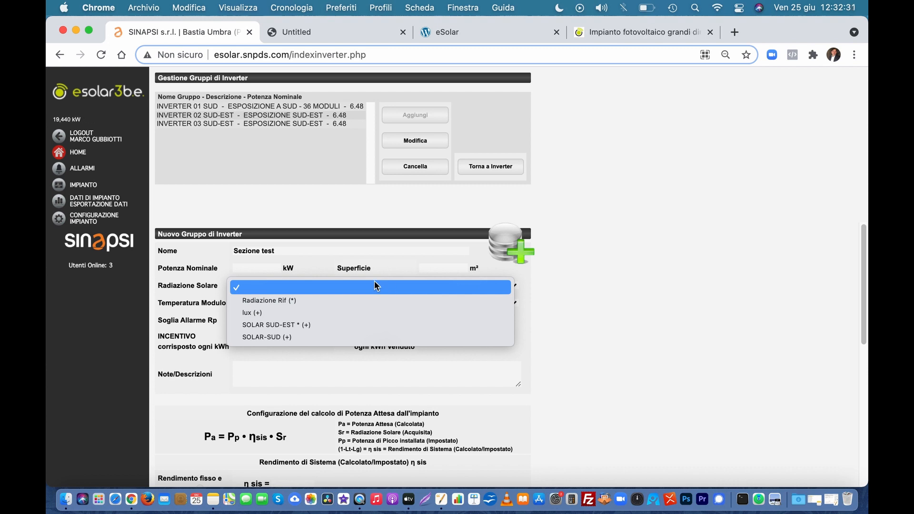
{"action": "left_click", "coordinate": [317, 304]}
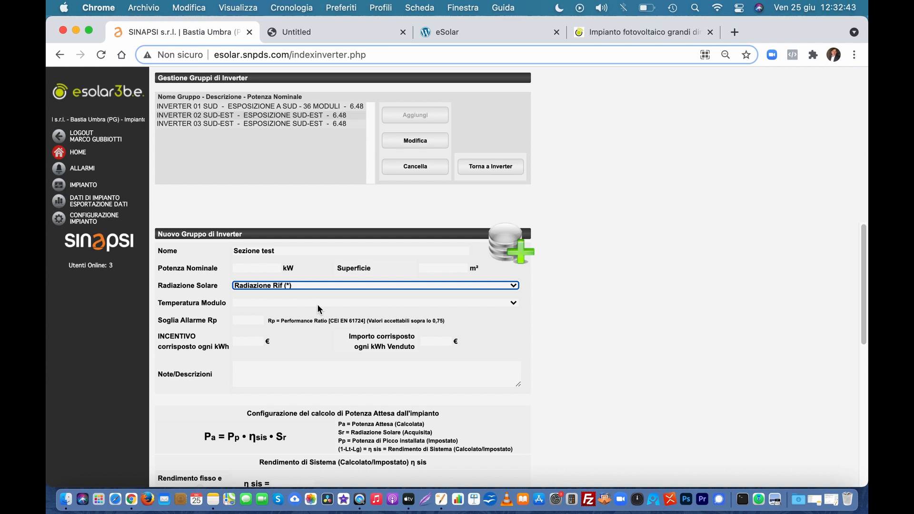
{"action": "left_click", "coordinate": [318, 303]}
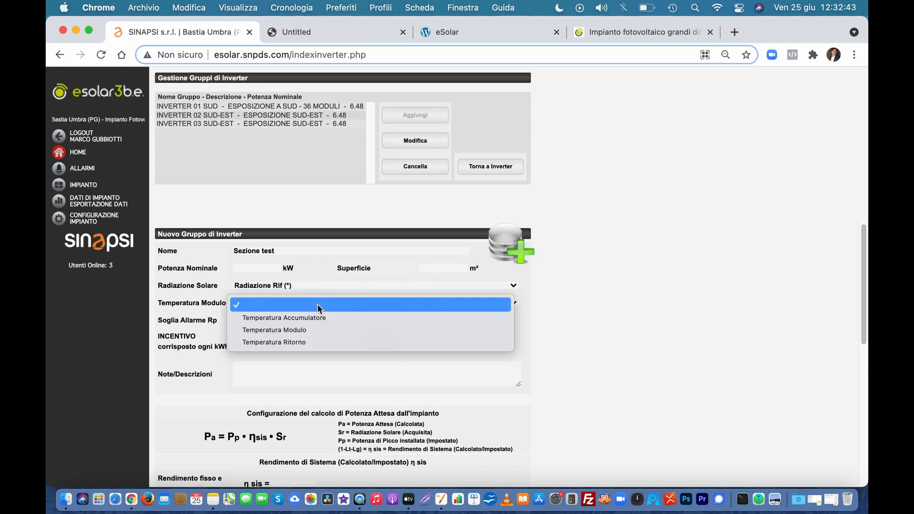
{"action": "left_click", "coordinate": [307, 329]}
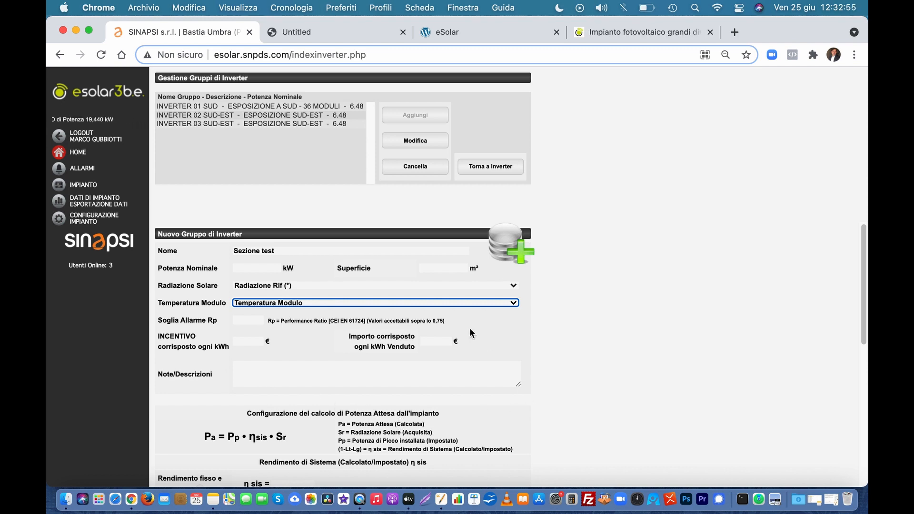
{"action": "left_click", "coordinate": [452, 325]}
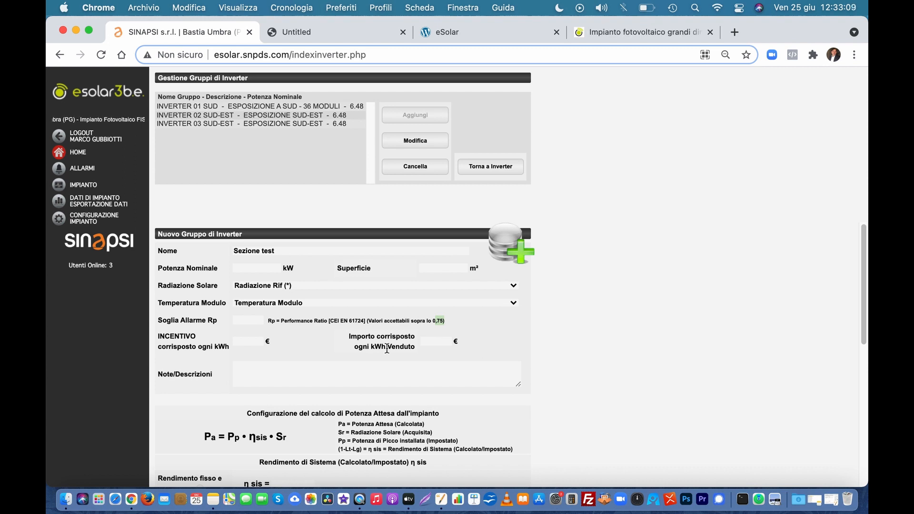
{"action": "left_click", "coordinate": [346, 372]}
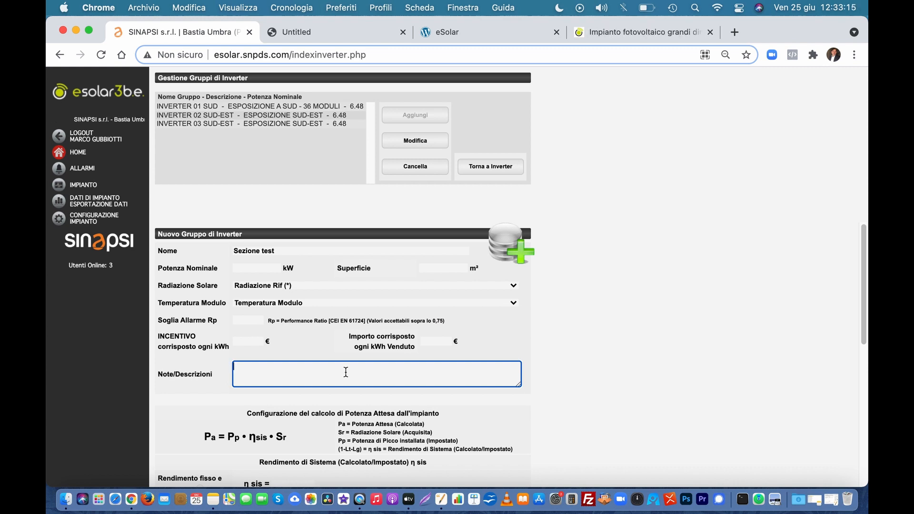
- Switch the new group's system efficiency to Rendimento fisso e impostato, and return it to Rendimento Calcolato (Default)
{"action": "scroll", "coordinate": [345, 372], "scroll_direction": "down", "scroll_amount": 5}
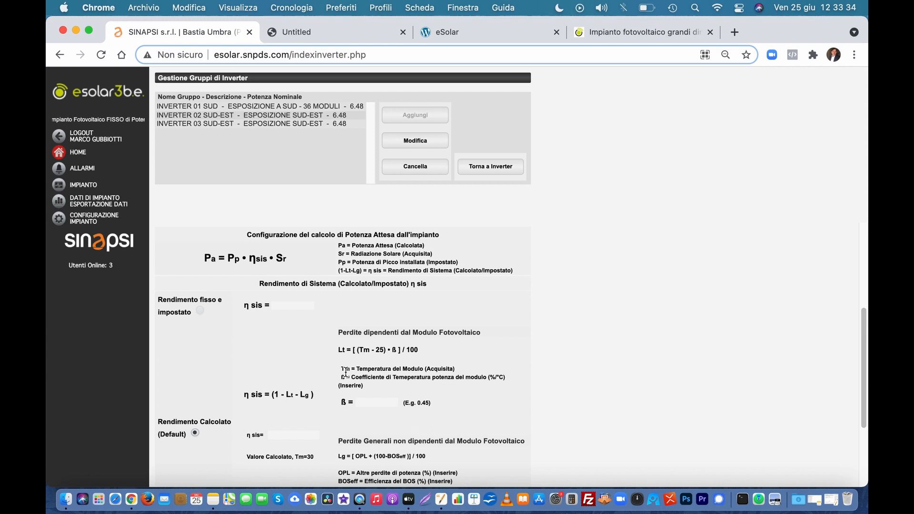
{"action": "left_click", "coordinate": [308, 304]}
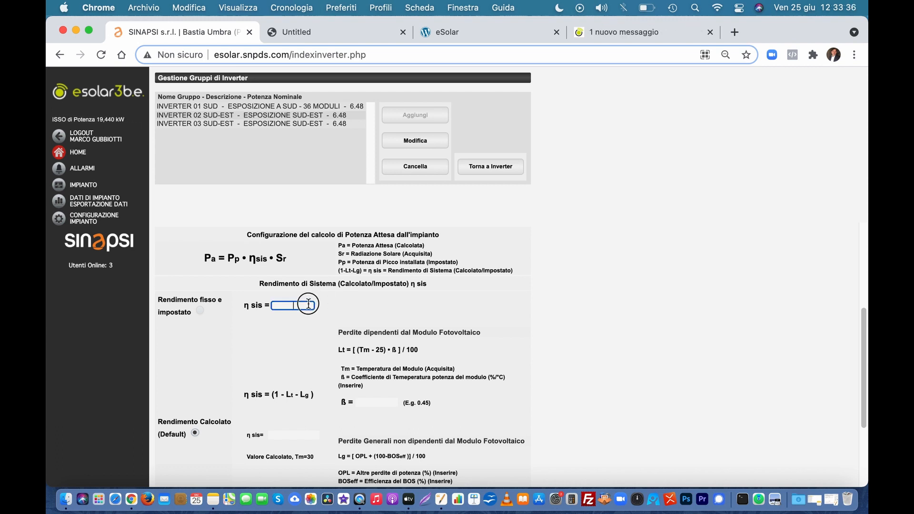
{"action": "left_click", "coordinate": [200, 310]}
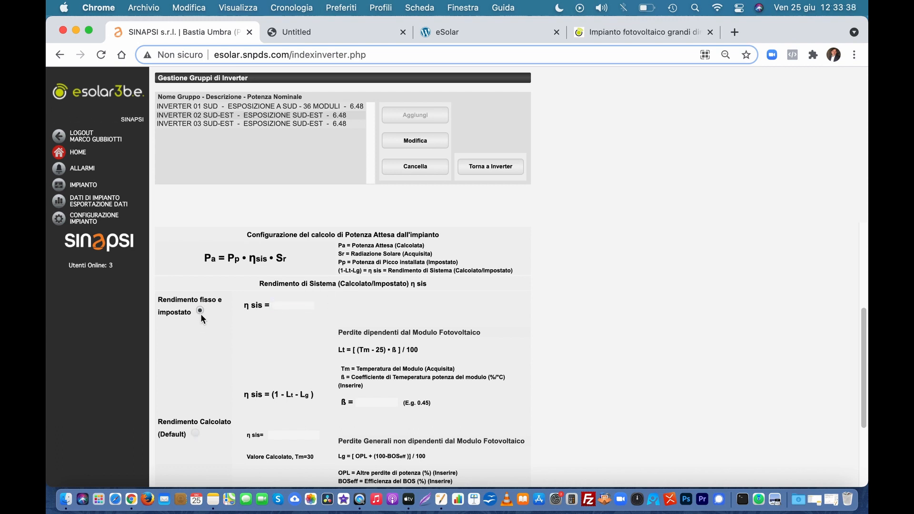
{"action": "scroll", "coordinate": [201, 313], "scroll_direction": "down", "scroll_amount": 3}
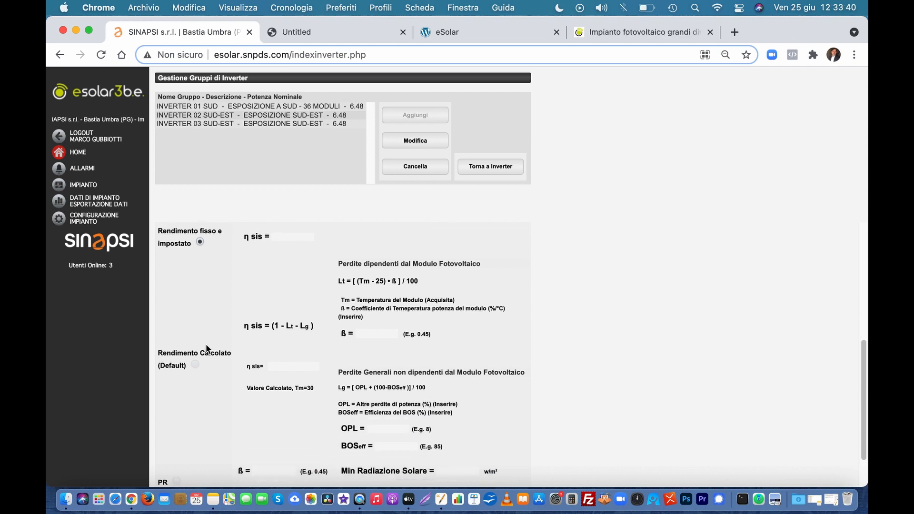
{"action": "left_click", "coordinate": [196, 362]}
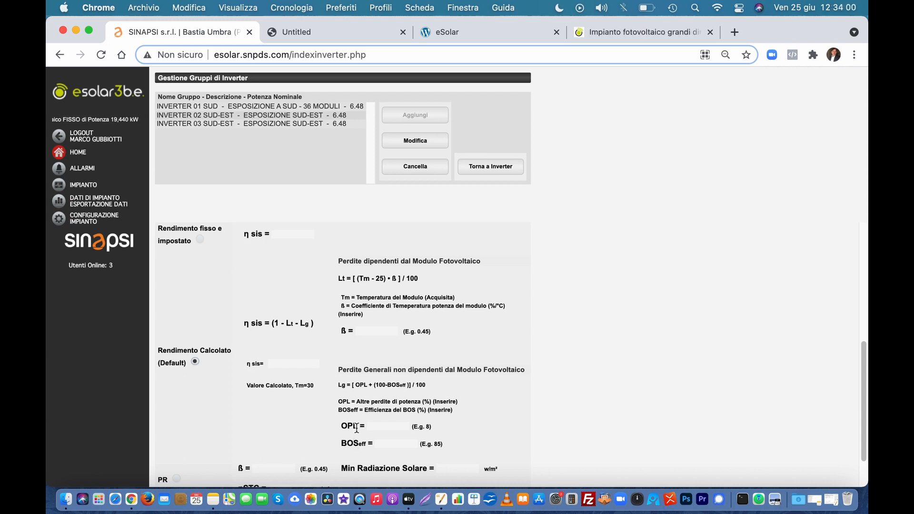
{"action": "scroll", "coordinate": [356, 427], "scroll_direction": "down", "scroll_amount": 2}
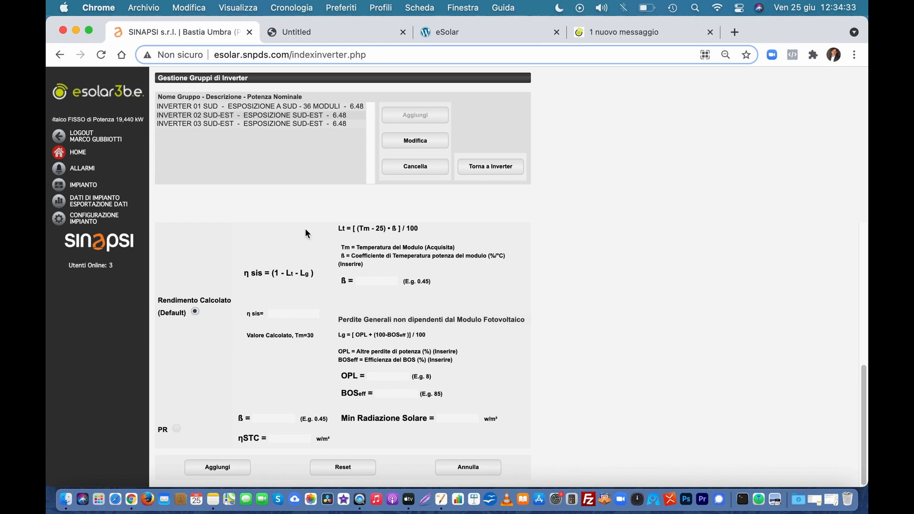
- Add INVERTER 02 to the INVERTER 01 SUD group, and move it back to the available inverters
{"action": "left_click", "coordinate": [286, 106]}
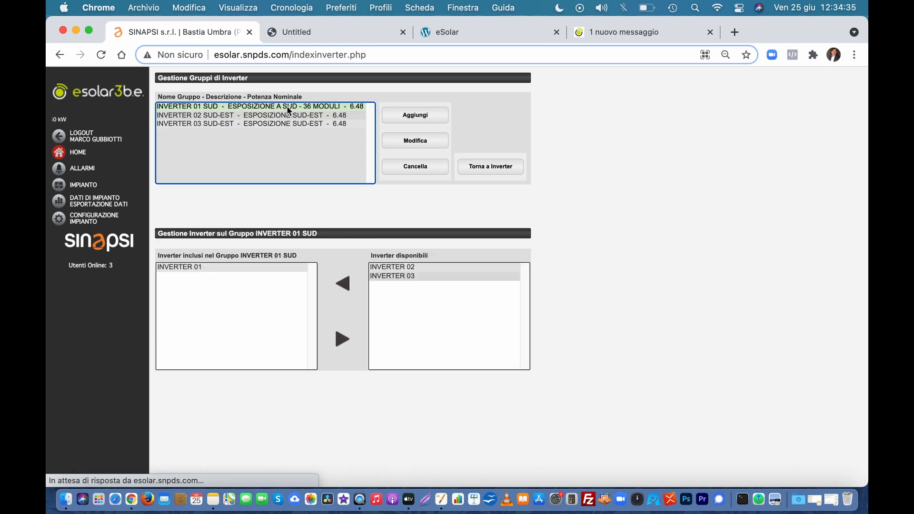
{"action": "left_click", "coordinate": [380, 267]}
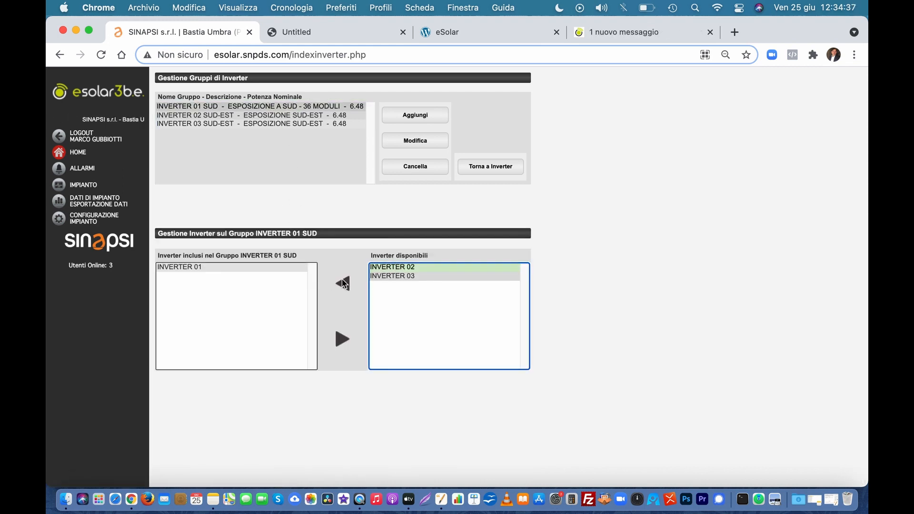
{"action": "left_click", "coordinate": [343, 285]}
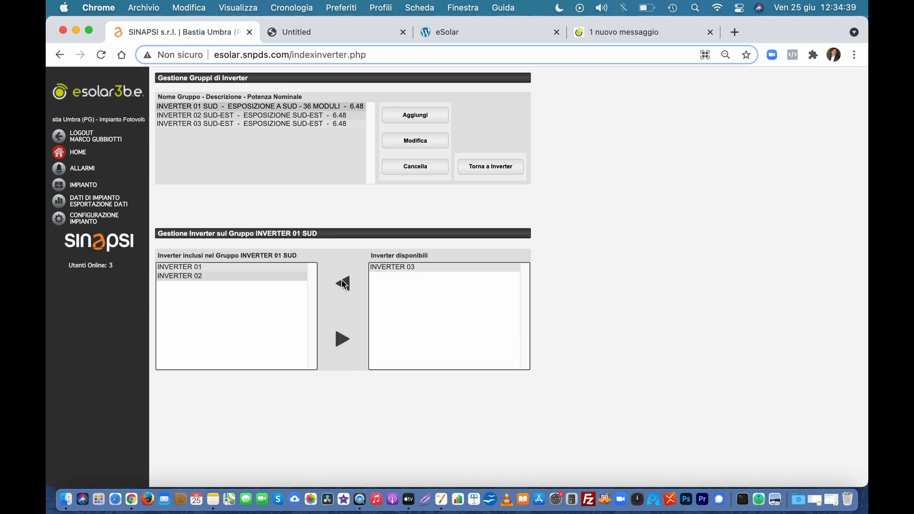
{"action": "left_click", "coordinate": [231, 277]}
{"action": "left_click", "coordinate": [341, 338]}
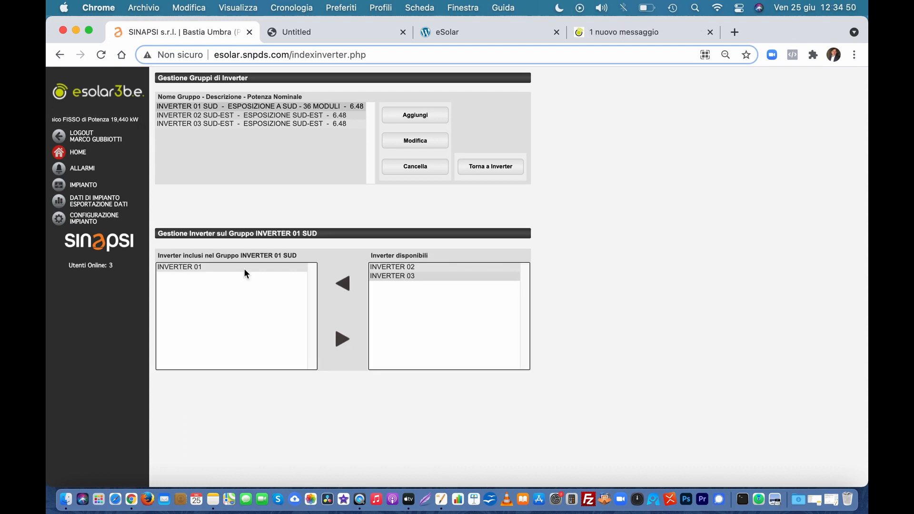
- Hide Yf, Pot. Ist. AC / kWp, Rend. inv. AC/DC, Pot. Ist. DC and Temperatura Modulo in the plant's real-time performance analysis table
{"action": "left_click", "coordinate": [85, 187]}
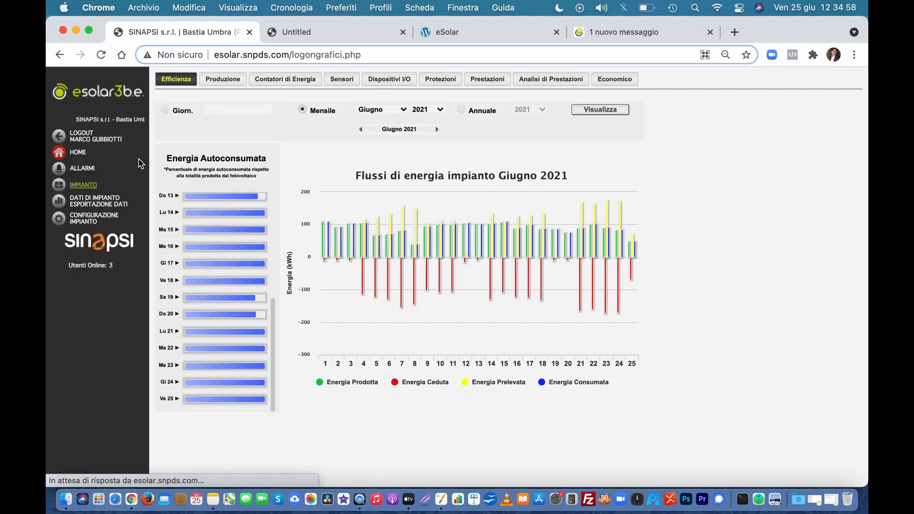
{"action": "left_click", "coordinate": [525, 81]}
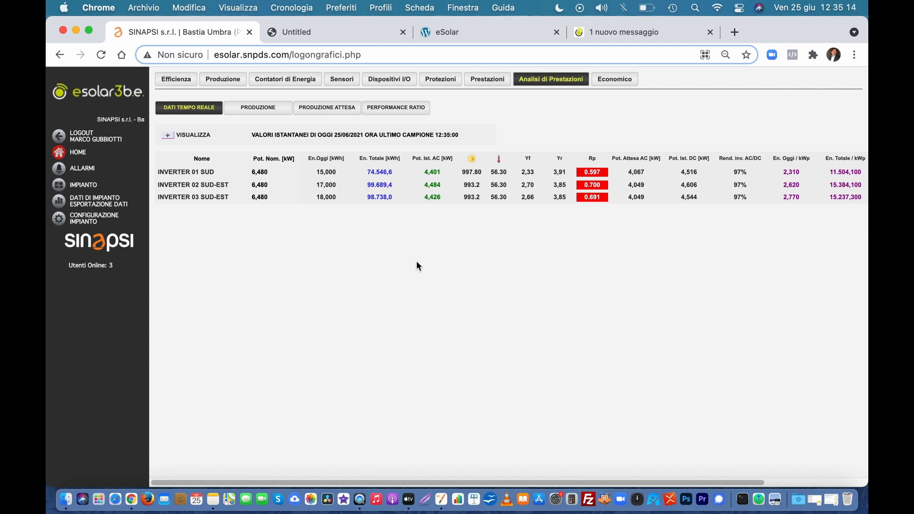
{"action": "left_click", "coordinate": [167, 135]}
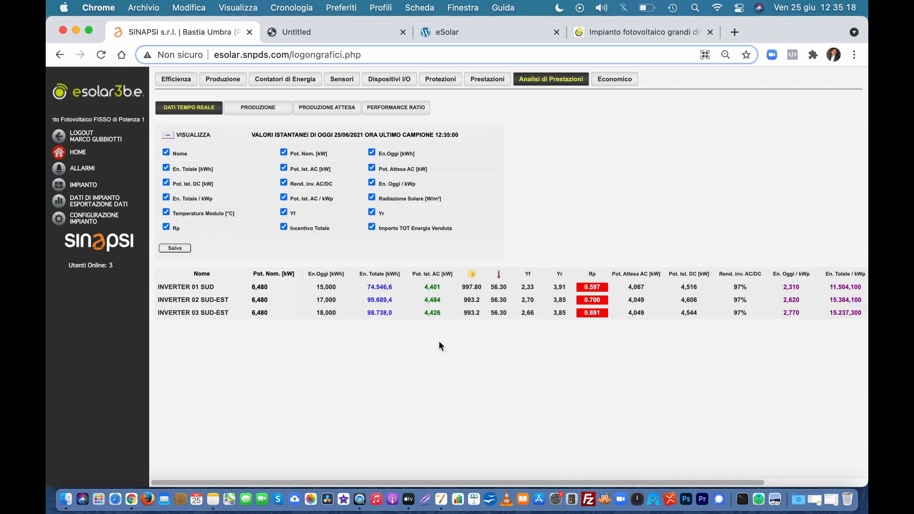
{"action": "left_click", "coordinate": [283, 211]}
{"action": "left_click", "coordinate": [283, 197]}
{"action": "left_click", "coordinate": [283, 182]}
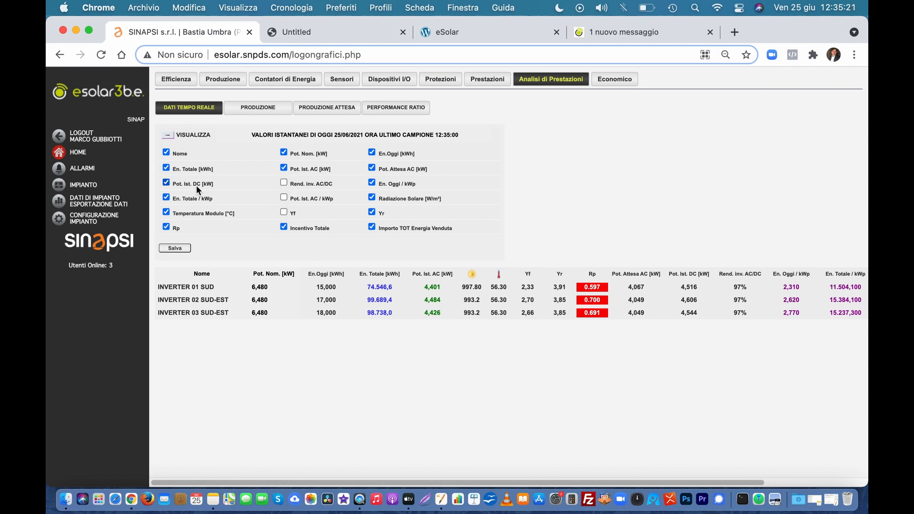
{"action": "left_click", "coordinate": [166, 182]}
{"action": "left_click", "coordinate": [166, 212]}
{"action": "left_click", "coordinate": [174, 247]}
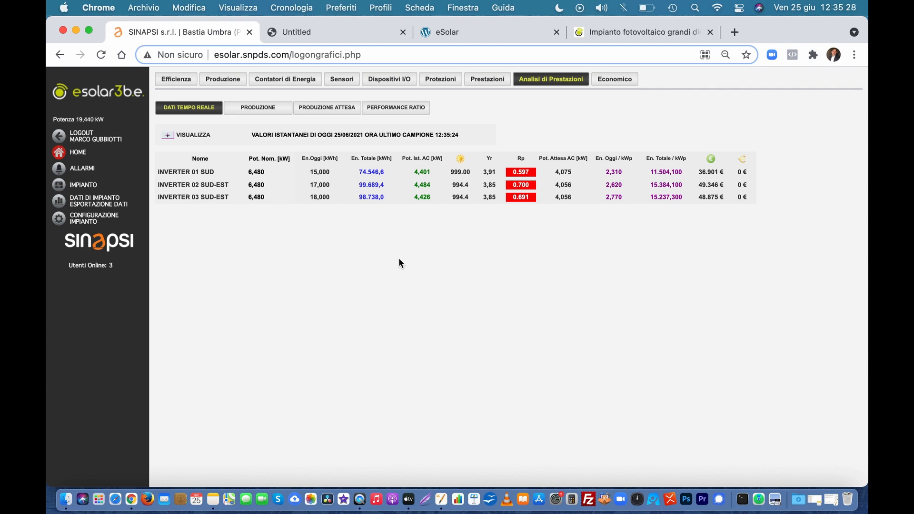
- Chart today's production of the three inverters, switching the plotted quantity from AC power to Energia (kWh)
{"action": "left_click", "coordinate": [268, 116]}
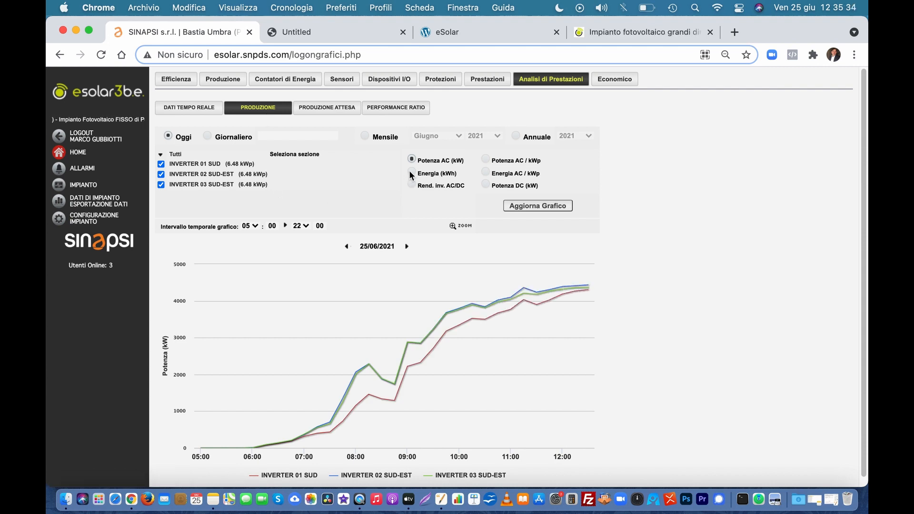
{"action": "scroll", "coordinate": [450, 269], "scroll_direction": "down", "scroll_amount": 1}
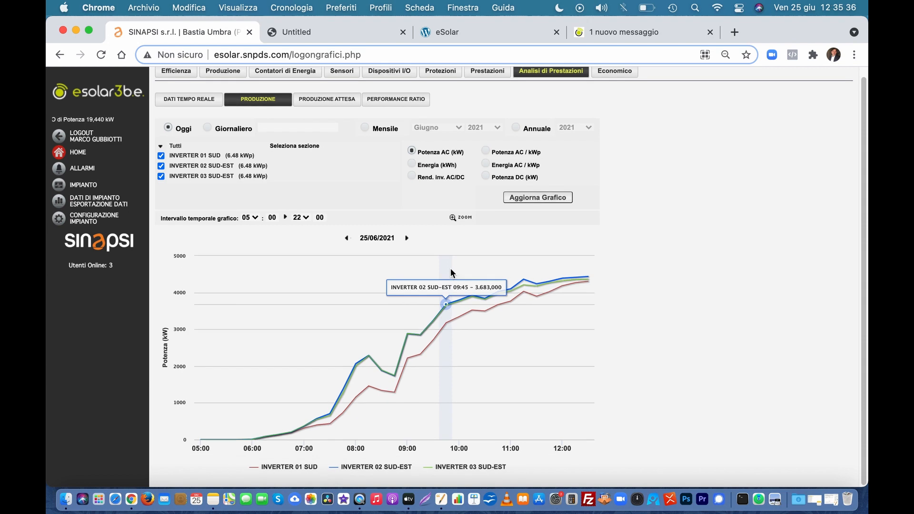
{"action": "left_click", "coordinate": [414, 166]}
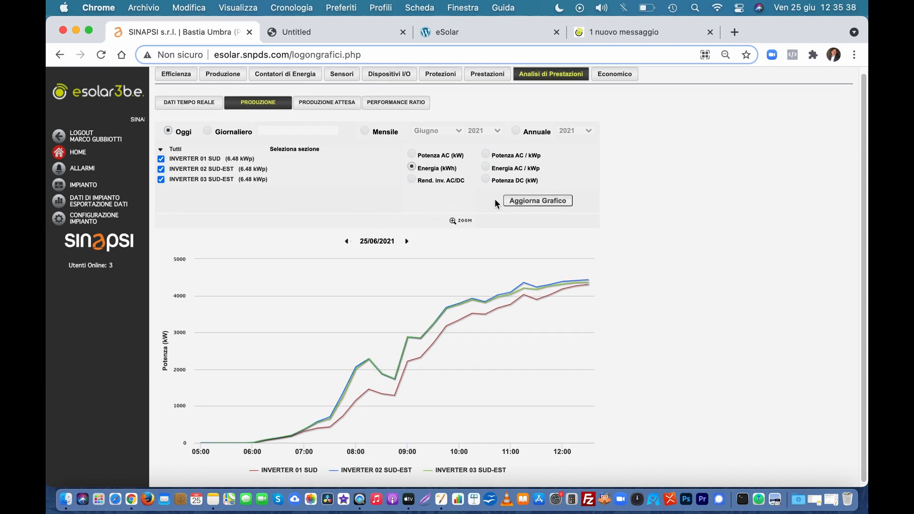
{"action": "left_click", "coordinate": [536, 200]}
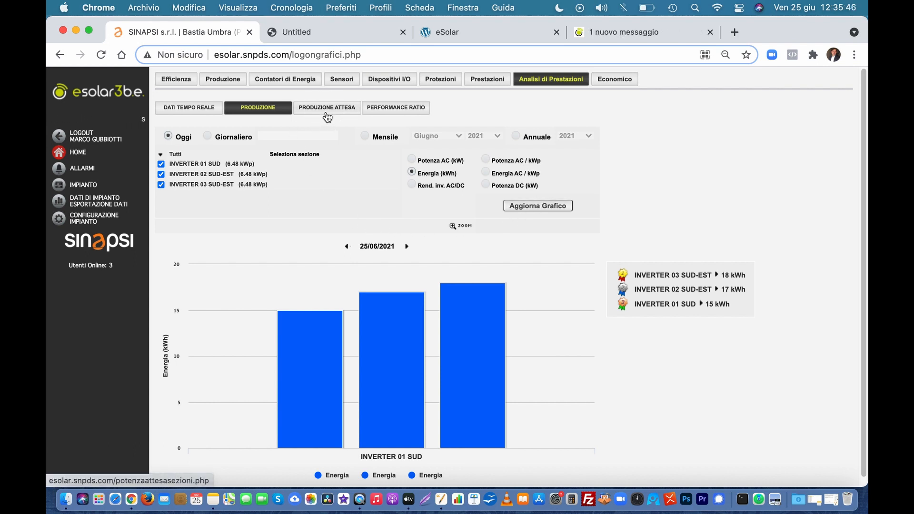
- Examine the expected production charts of all three inverters, comparing Potenza Attesa, Potenza Erogata and Scostamento
{"action": "left_click", "coordinate": [326, 116]}
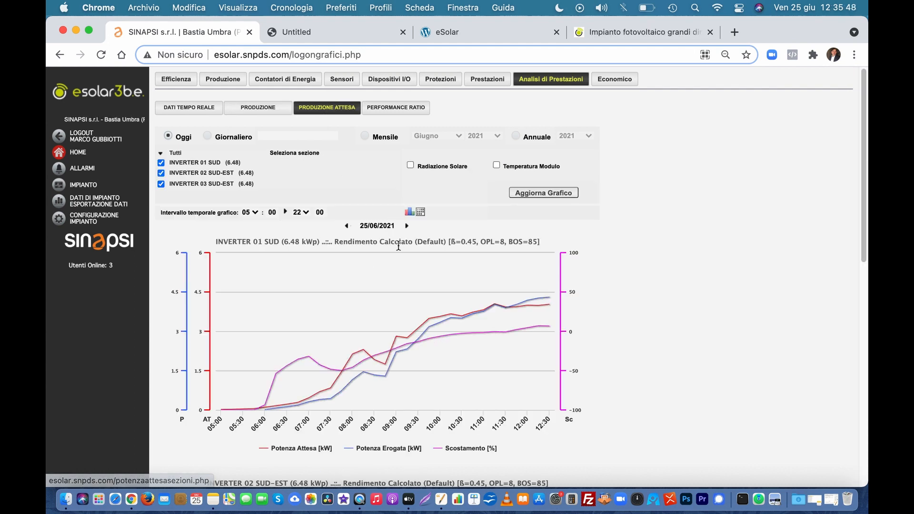
{"action": "scroll", "coordinate": [398, 247], "scroll_direction": "down", "scroll_amount": 3}
{"action": "scroll", "coordinate": [398, 246], "scroll_direction": "down", "scroll_amount": 3}
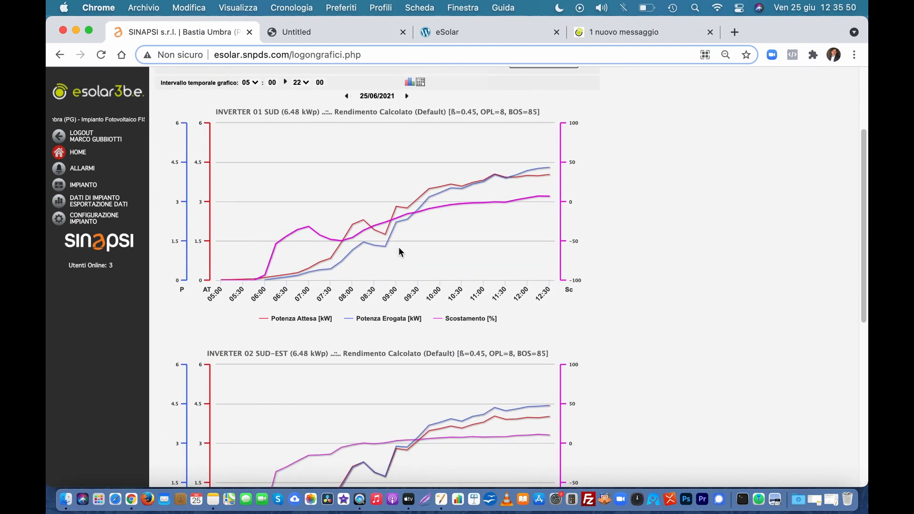
{"action": "scroll", "coordinate": [399, 246], "scroll_direction": "down", "scroll_amount": 6}
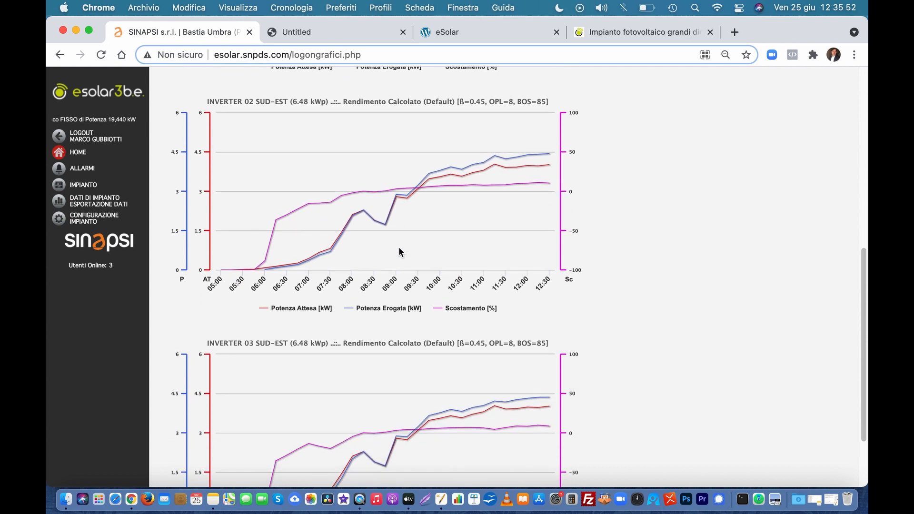
{"action": "scroll", "coordinate": [422, 325], "scroll_direction": "down", "scroll_amount": 3}
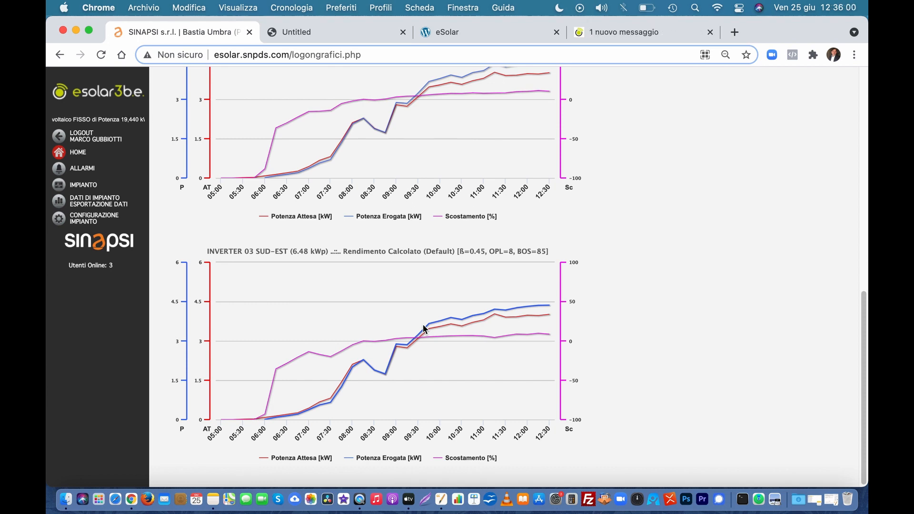
{"action": "scroll", "coordinate": [422, 324], "scroll_direction": "up", "scroll_amount": 6}
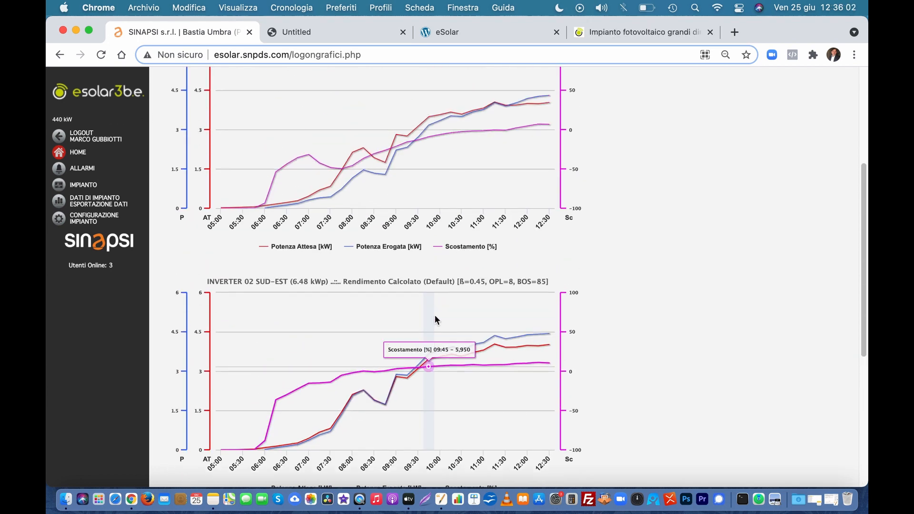
{"action": "scroll", "coordinate": [435, 315], "scroll_direction": "up", "scroll_amount": 5}
- Examine the monthly Performance Ratio charts and inverter ranking for Giugno 2021
{"action": "left_click", "coordinate": [401, 112]}
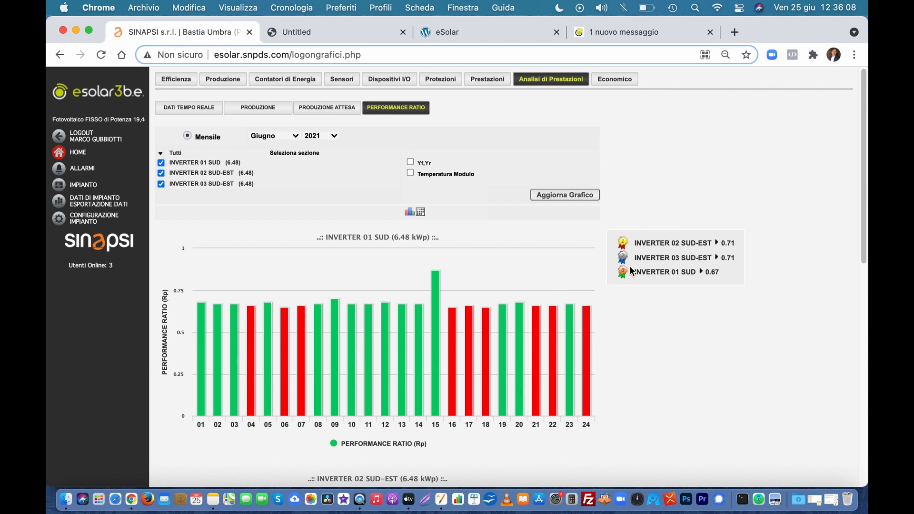
{"action": "scroll", "coordinate": [512, 341], "scroll_direction": "down", "scroll_amount": 10}
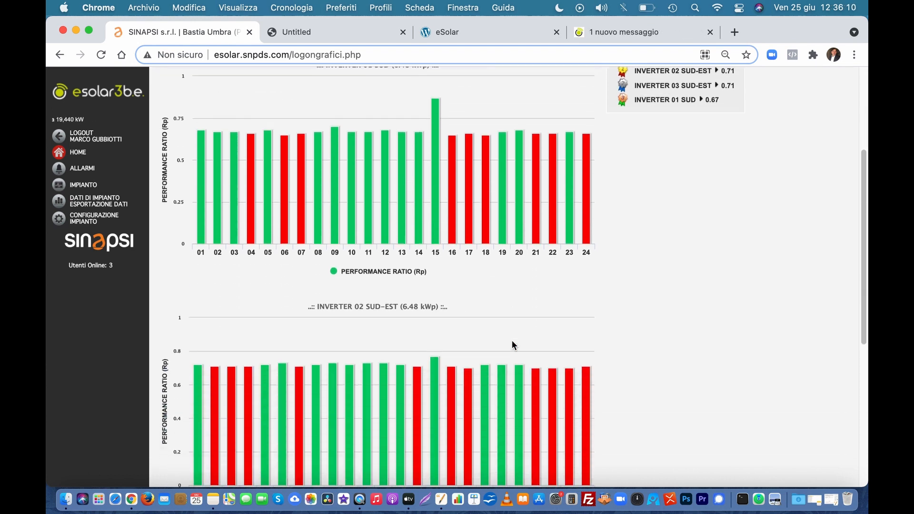
{"action": "scroll", "coordinate": [512, 341], "scroll_direction": "down", "scroll_amount": 2}
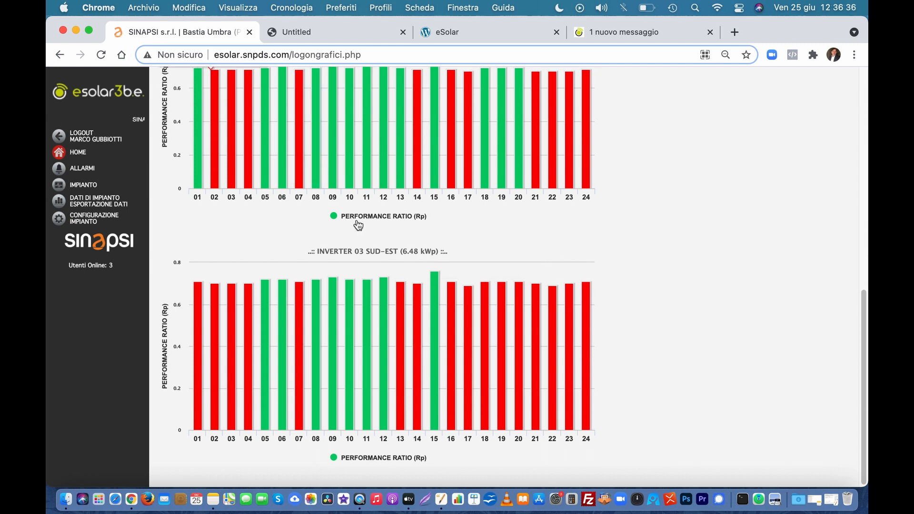
{"action": "scroll", "coordinate": [484, 243], "scroll_direction": "up", "scroll_amount": 8}
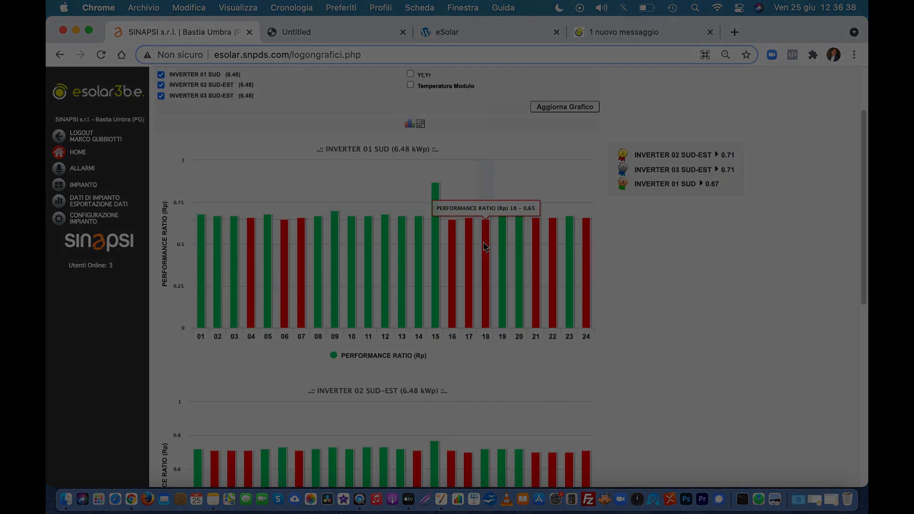